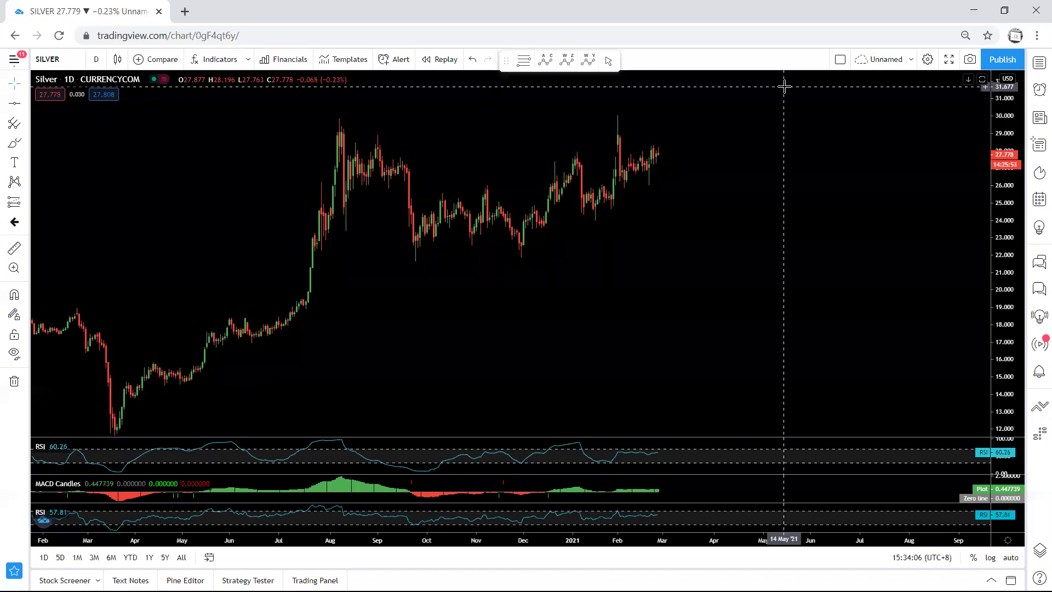
# - Circle the latest consolidation on the daily silver chart, sketch a projected drop and underline the December low, then clear the marks
pyautogui.moveTo(1007, 251); pyautogui.dragTo(1007, 237)
pyautogui.moveTo(806, 205); pyautogui.dragTo(804, 227)
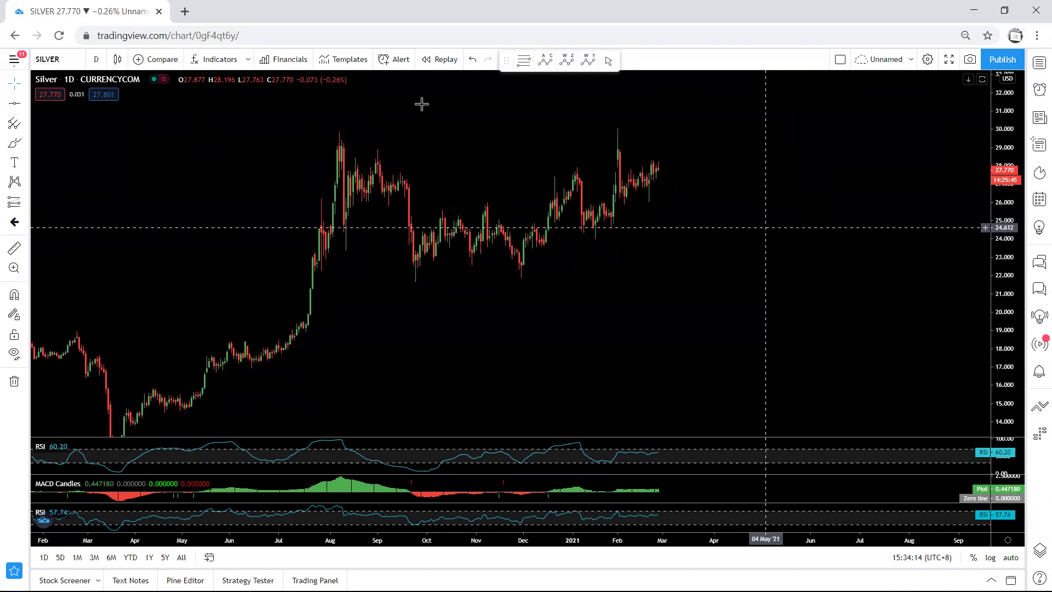
pyautogui.moveTo(447, 238)
pyautogui.mouseDown()
pyautogui.moveTo(515, 249)
pyautogui.moveTo(603, 193)
pyautogui.moveTo(671, 171)
pyautogui.moveTo(620, 186)
pyautogui.moveTo(639, 194)
pyautogui.moveTo(683, 269)
pyautogui.moveTo(565, 273)
pyautogui.mouseUp()
pyautogui.hotkey('ctrl', 'z')
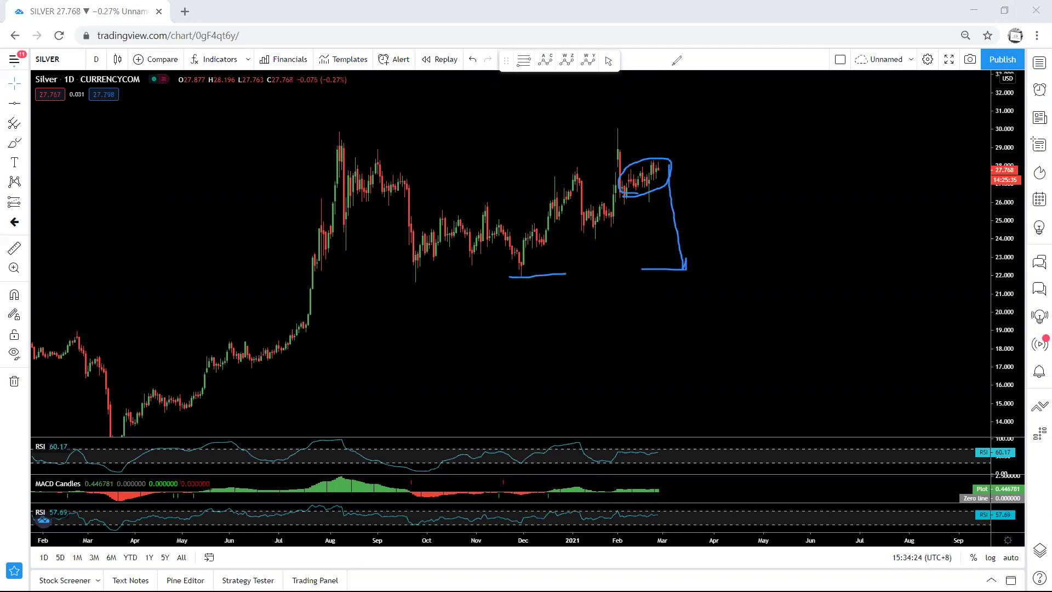
pyautogui.hotkey('ctrl', 'z')
# - Sketch the gradual February rise on the daily chart, mark the early-February peak and a projected fall, then clear the marks
pyautogui.moveTo(625, 190); pyautogui.dragTo(688, 151)
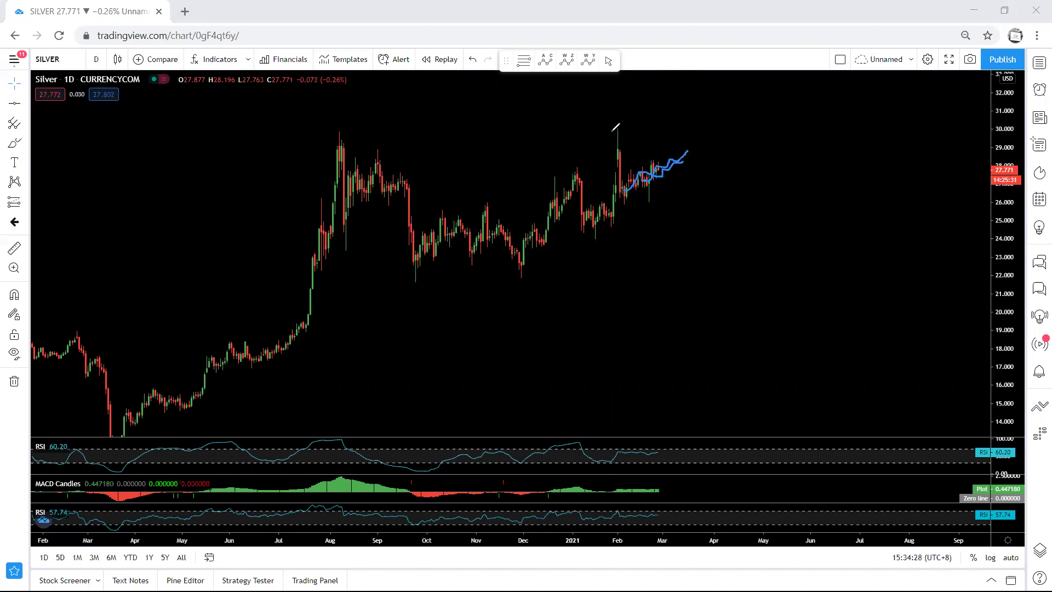
pyautogui.moveTo(607, 130); pyautogui.dragTo(623, 129)
pyautogui.moveTo(683, 149)
pyautogui.mouseDown()
pyautogui.moveTo(717, 237)
pyautogui.moveTo(703, 250)
pyautogui.mouseUp()
pyautogui.press('e')
pyautogui.moveTo(631, 195)
pyautogui.mouseDown()
pyautogui.moveTo(654, 157)
pyautogui.moveTo(625, 177)
pyautogui.moveTo(667, 170)
pyautogui.mouseUp()
pyautogui.hotkey('ctrl', 'z')
# - Switch the chart to the 4-hour interval and temporarily sketch the latest rebound with a projected drop below its recent lows
pyautogui.click(96, 59)
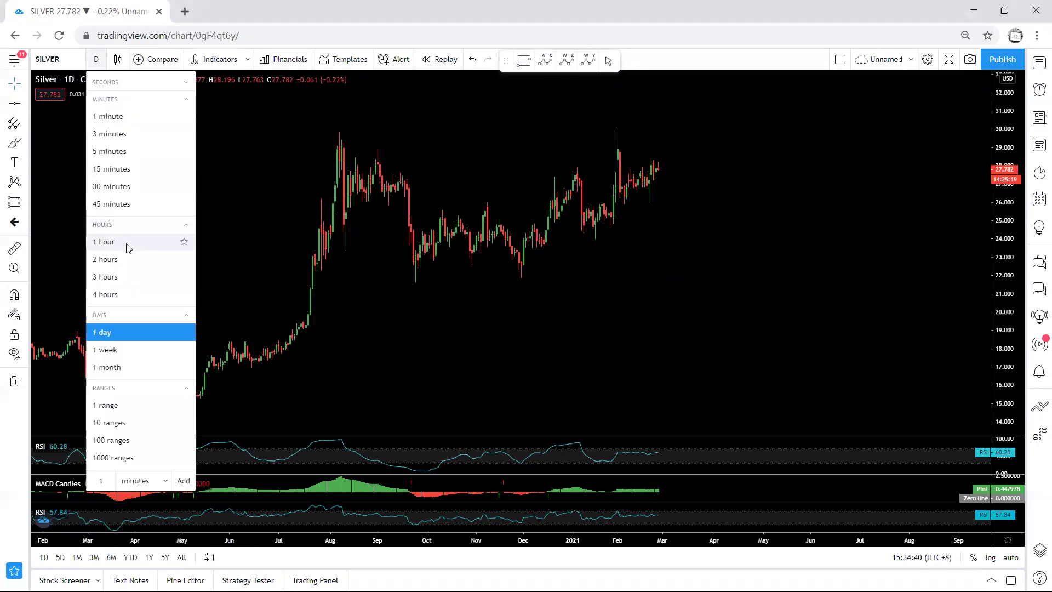
pyautogui.click(123, 291)
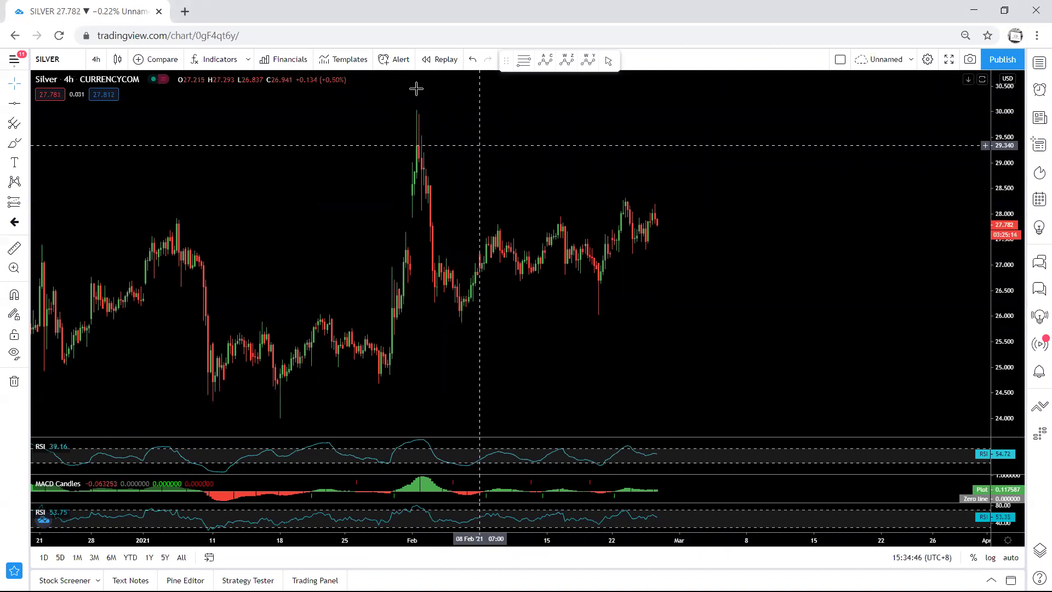
pyautogui.moveTo(617, 236)
pyautogui.mouseDown()
pyautogui.moveTo(624, 214)
pyautogui.moveTo(629, 239)
pyautogui.moveTo(639, 222)
pyautogui.moveTo(626, 202)
pyautogui.moveTo(633, 235)
pyautogui.moveTo(657, 211)
pyautogui.moveTo(664, 253)
pyautogui.moveTo(625, 252)
pyautogui.mouseUp()
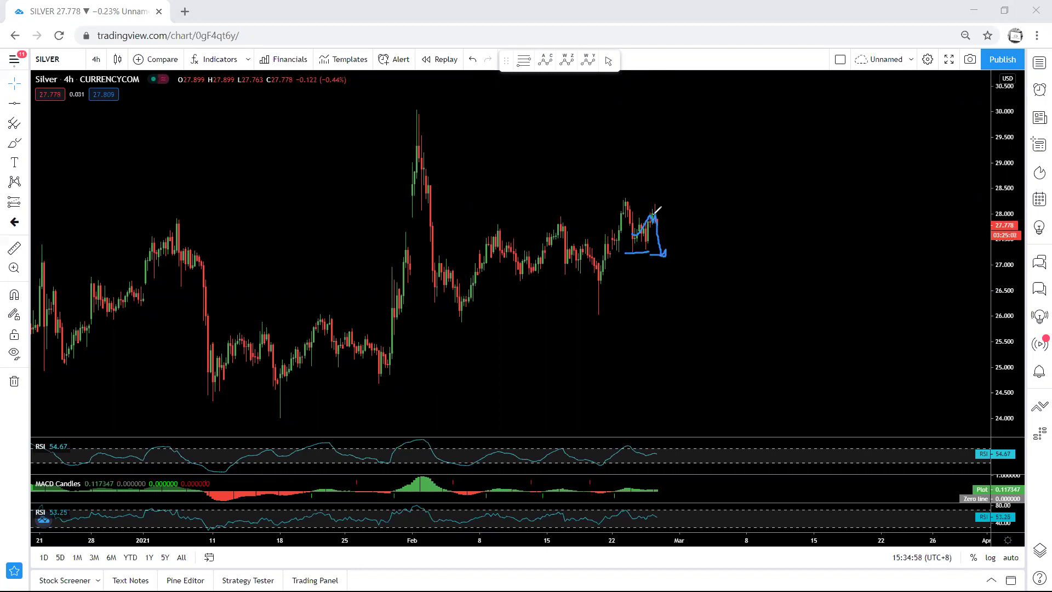
pyautogui.moveTo(656, 213)
pyautogui.mouseDown()
pyautogui.moveTo(667, 316)
pyautogui.moveTo(662, 306)
pyautogui.mouseUp()
pyautogui.press('e')
# - Sketch the projected decline on the 4-hour chart, circle the latest candles and mark the preceding peak, then clear the marks
pyautogui.moveTo(662, 244)
pyautogui.mouseDown()
pyautogui.moveTo(686, 190)
pyautogui.moveTo(515, 223)
pyautogui.moveTo(598, 262)
pyautogui.moveTo(482, 287)
pyautogui.mouseUp()
pyautogui.moveTo(682, 194)
pyautogui.mouseDown()
pyautogui.moveTo(694, 282)
pyautogui.moveTo(709, 308)
pyautogui.moveTo(697, 337)
pyautogui.mouseUp()
pyautogui.click(678, 79)
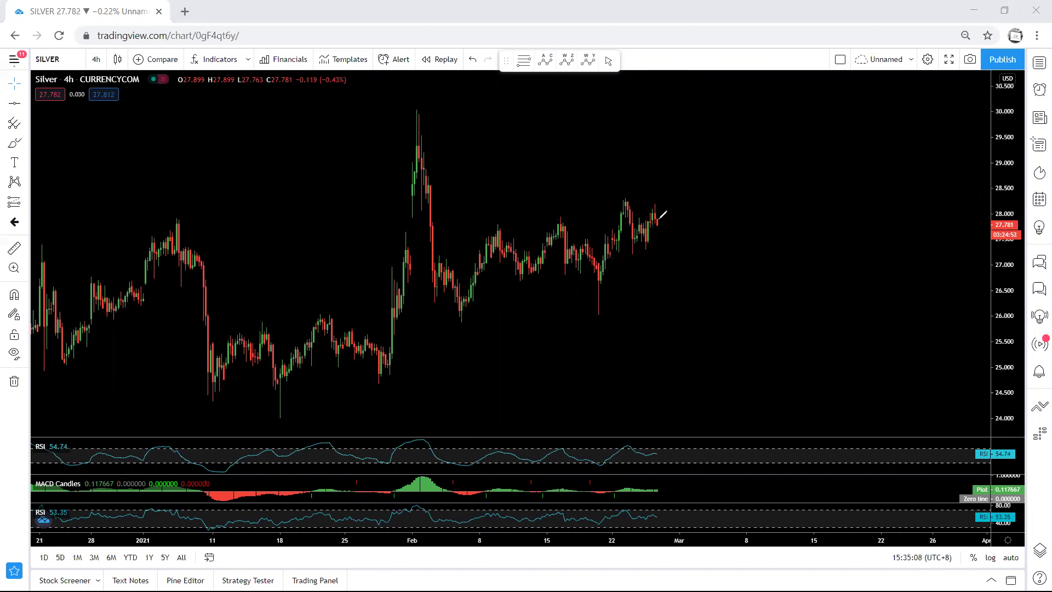
pyautogui.moveTo(661, 207)
pyautogui.mouseDown()
pyautogui.moveTo(651, 215)
pyautogui.moveTo(654, 194)
pyautogui.mouseUp()
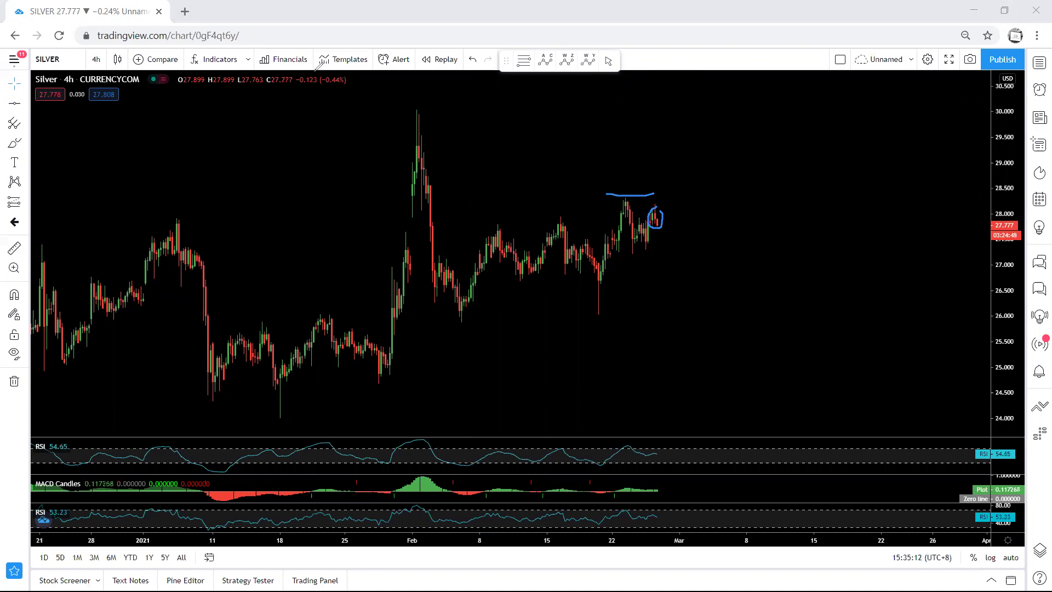
pyautogui.press('Escape')
# - Switch the silver chart to the 1-hour interval and reposition the candles within the price view
pyautogui.click(102, 60)
pyautogui.click(113, 242)
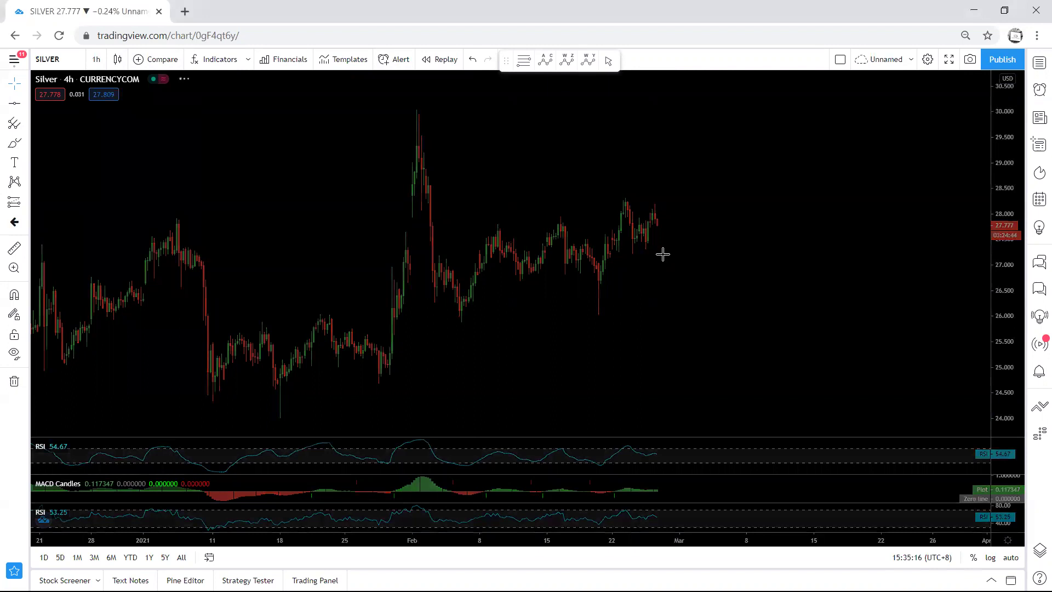
pyautogui.doubleClick(1004, 317)
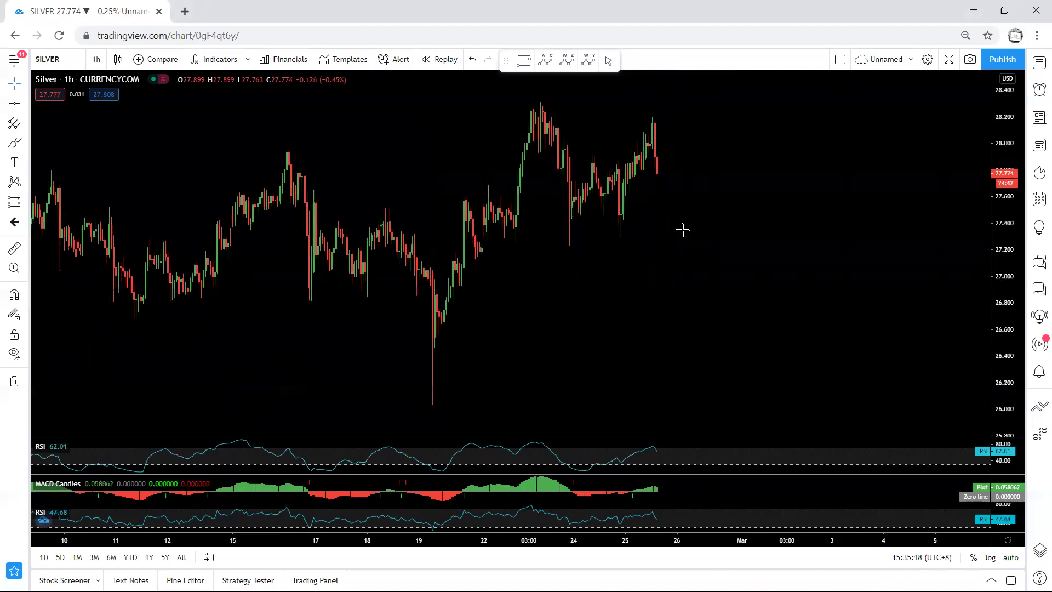
pyautogui.moveTo(693, 270); pyautogui.dragTo(692, 329)
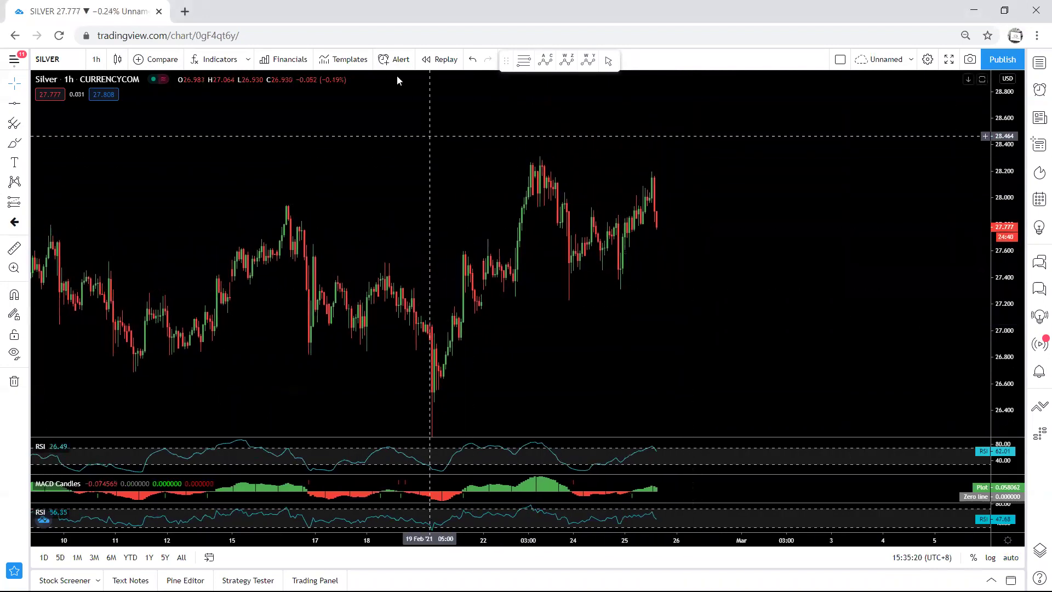
# - Circle the pause before the 24 February drop, trace the fall and rebound on the 1-hour chart, then clear the marks
pyautogui.moveTo(571, 223)
pyautogui.mouseDown()
pyautogui.moveTo(576, 195)
pyautogui.moveTo(563, 214)
pyautogui.moveTo(573, 272)
pyautogui.moveTo(635, 208)
pyautogui.mouseUp()
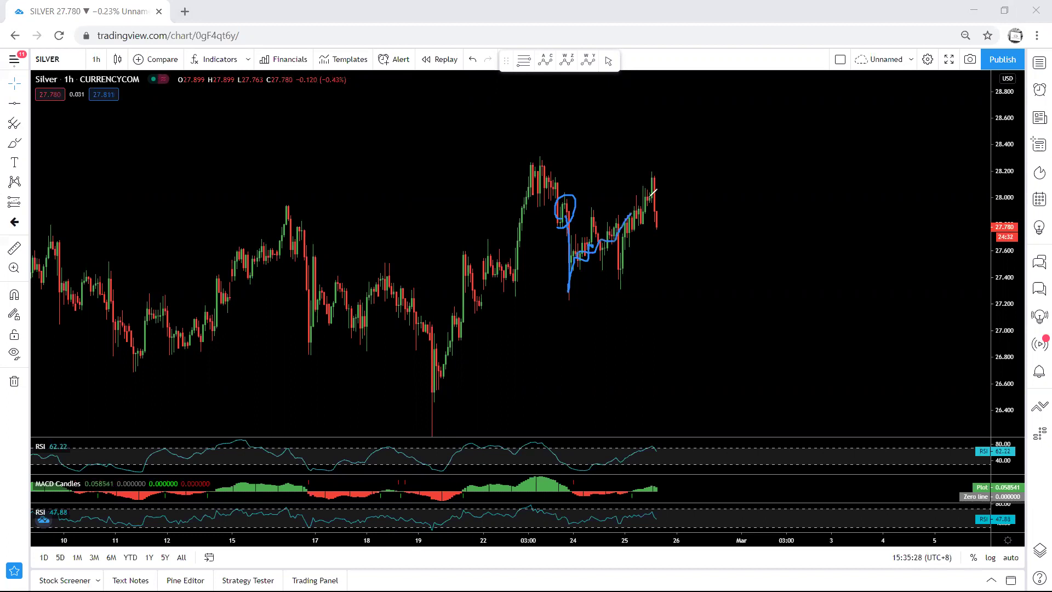
pyautogui.press('e')
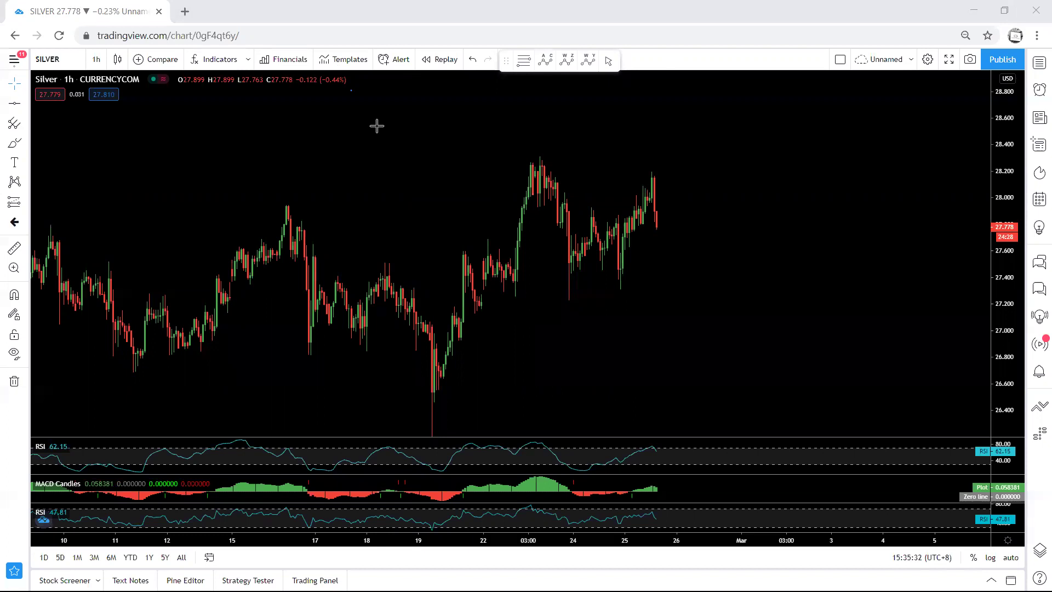
pyautogui.moveTo(376, 125); pyautogui.dragTo(353, 105)
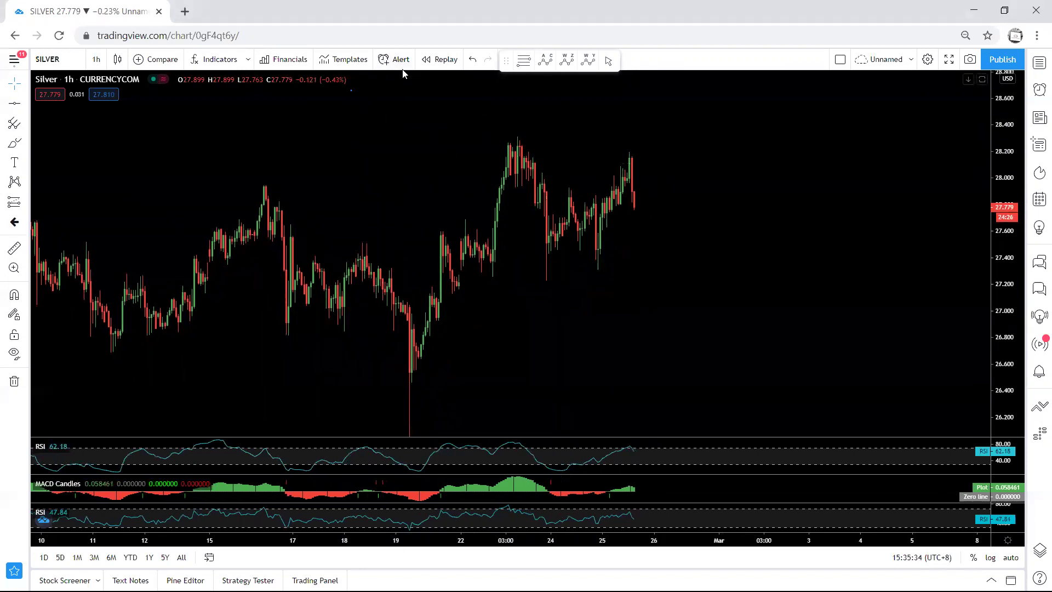
# - Mark the highs and lows of the 24 February range and trace the rally to the latest peak, then clear the sketches
pyautogui.moveTo(568, 191); pyautogui.dragTo(593, 195)
pyautogui.moveTo(577, 243)
pyautogui.mouseDown()
pyautogui.moveTo(594, 256)
pyautogui.moveTo(559, 241)
pyautogui.moveTo(570, 210)
pyautogui.moveTo(636, 161)
pyautogui.mouseUp()
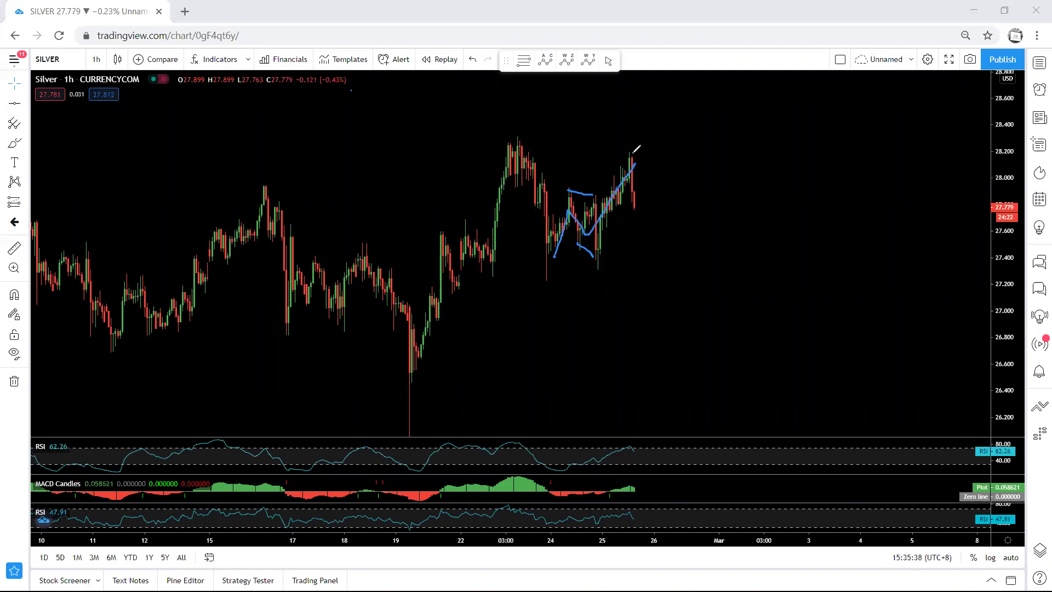
pyautogui.moveTo(546, 243)
pyautogui.mouseDown()
pyautogui.moveTo(631, 155)
pyautogui.moveTo(635, 204)
pyautogui.mouseUp()
pyautogui.press('e')
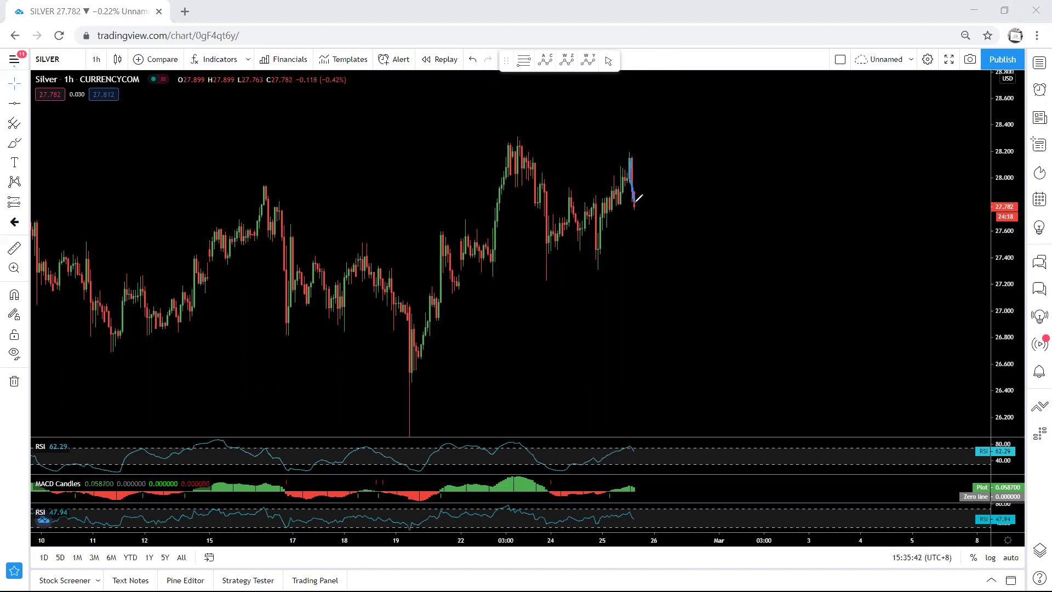
pyautogui.press('e')
# - Sketch a projected fall with the two previous lows marked, then a drop and rebound to about 28.4, clearing each sketch
pyautogui.moveTo(634, 206)
pyautogui.mouseDown()
pyautogui.moveTo(661, 184)
pyautogui.moveTo(652, 179)
pyautogui.moveTo(675, 266)
pyautogui.mouseUp()
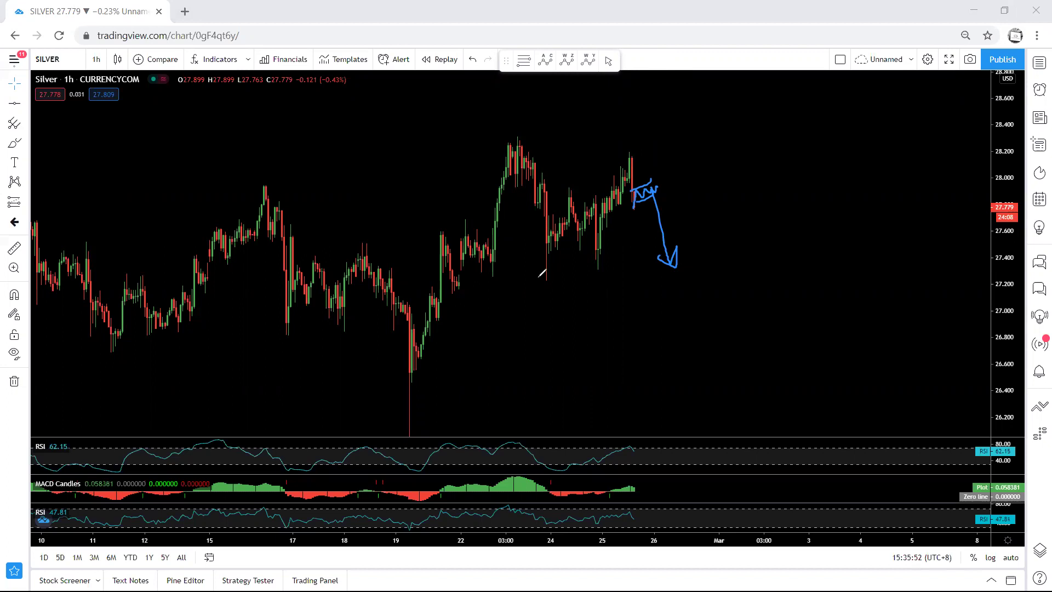
pyautogui.moveTo(586, 269)
pyautogui.mouseDown()
pyautogui.moveTo(599, 271)
pyautogui.moveTo(549, 280)
pyautogui.mouseUp()
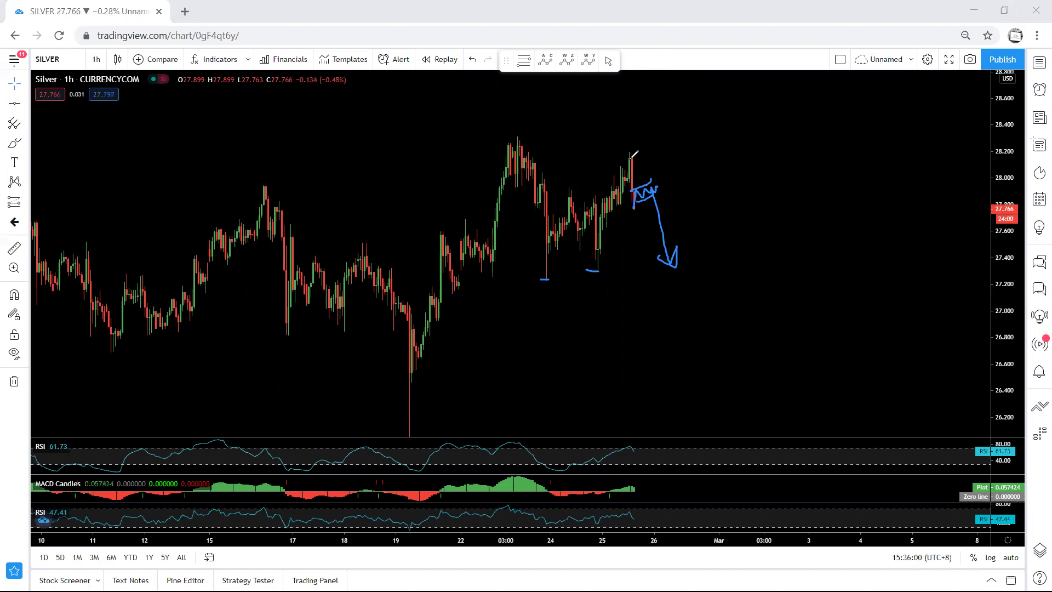
pyautogui.hotkey('ctrl', 'shift', '7')
pyautogui.moveTo(628, 166)
pyautogui.mouseDown()
pyautogui.moveTo(650, 292)
pyautogui.moveTo(669, 273)
pyautogui.moveTo(722, 124)
pyautogui.moveTo(733, 138)
pyautogui.mouseUp()
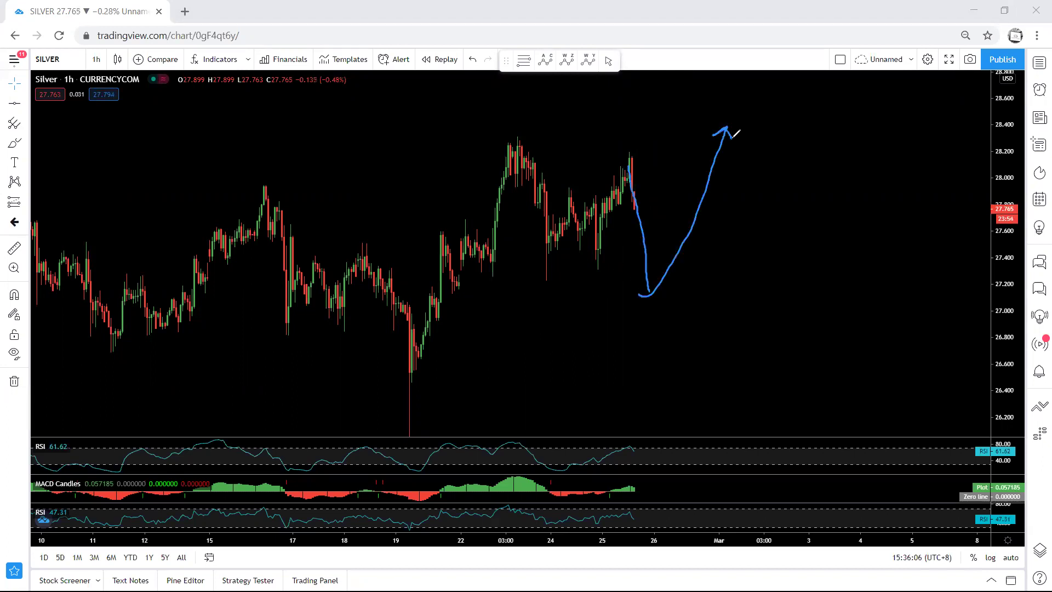
pyautogui.press('e')
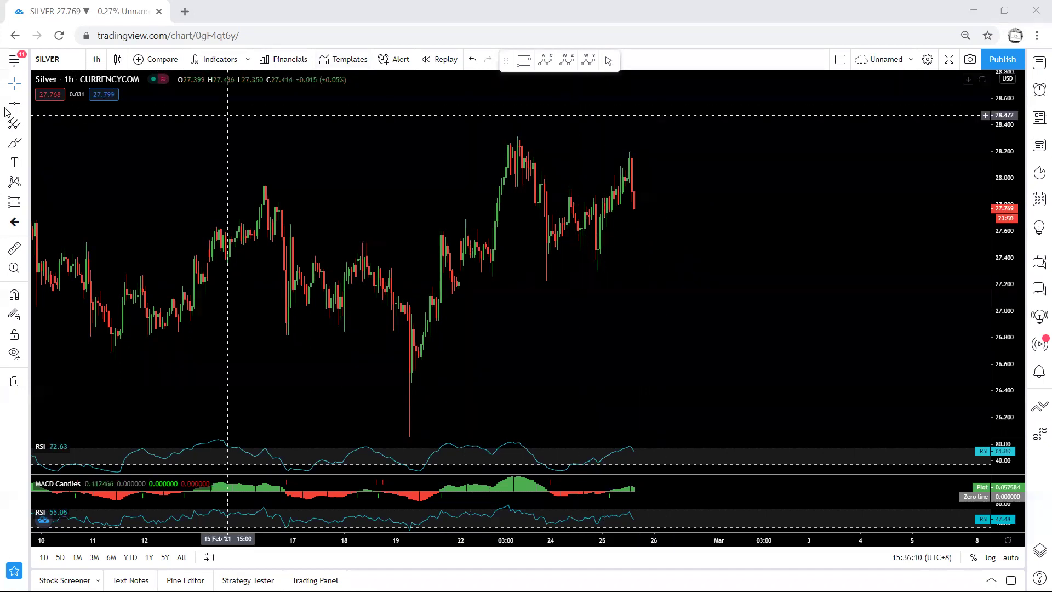
# - Try a horizontal ray at about 27.309 by the latest swing low, move it to about 28.353, and delete it
pyautogui.click(24, 106)
pyautogui.click(66, 212)
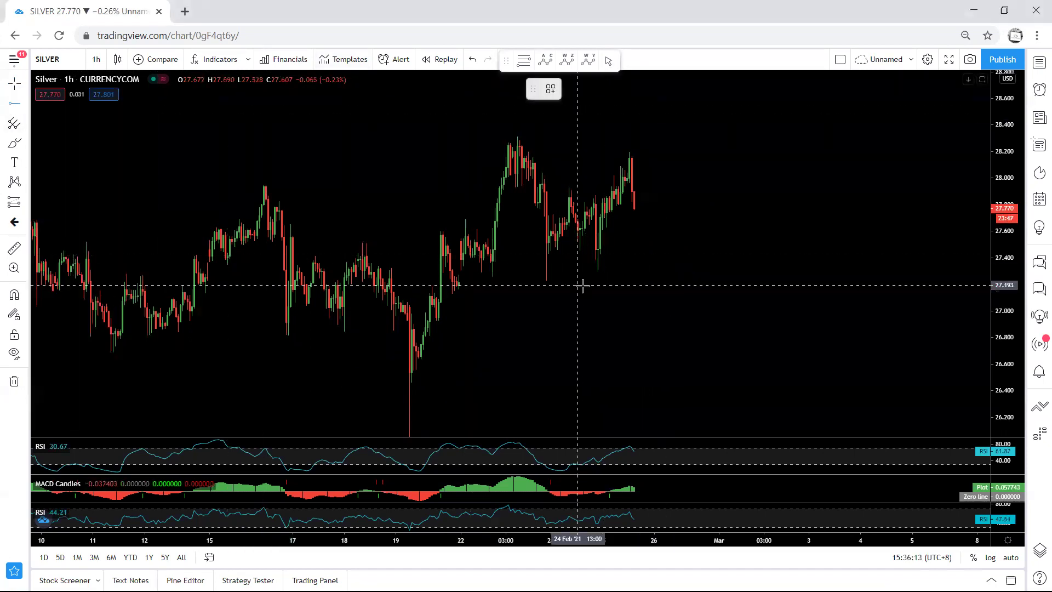
pyautogui.click(581, 269)
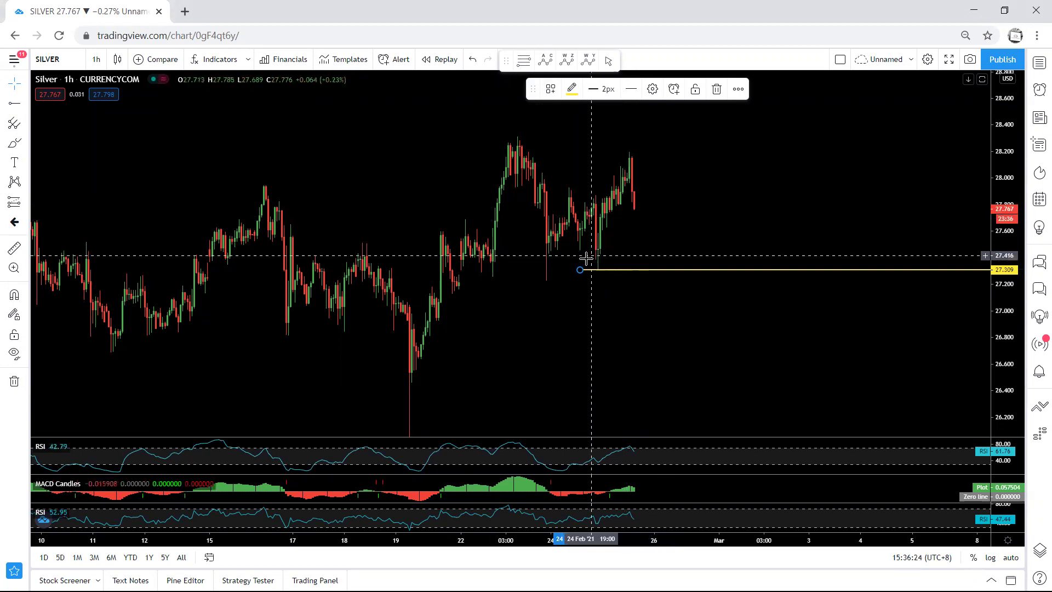
pyautogui.moveTo(580, 270); pyautogui.dragTo(492, 132)
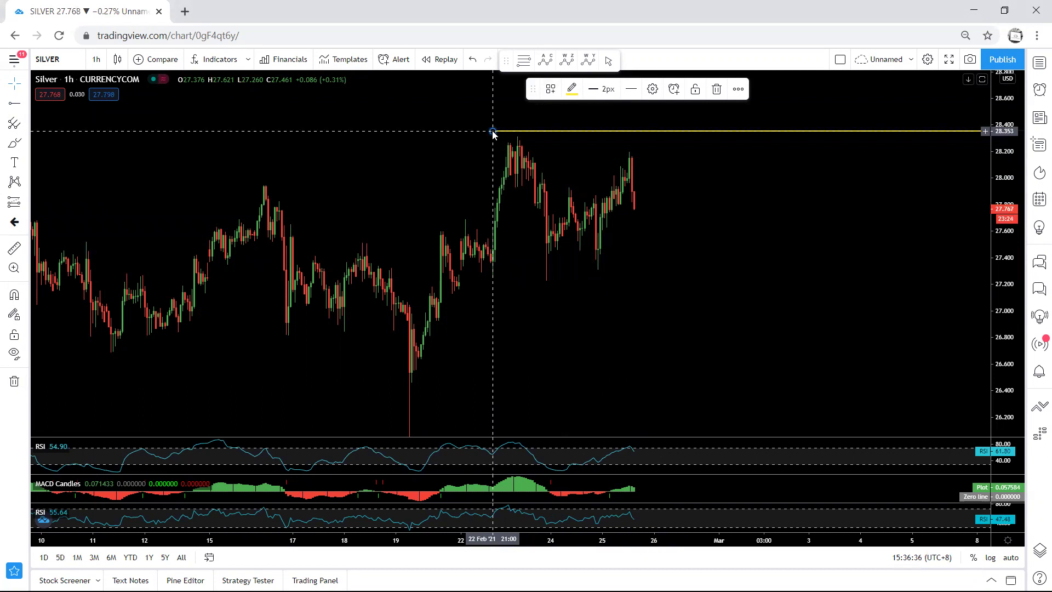
pyautogui.press('Delete')
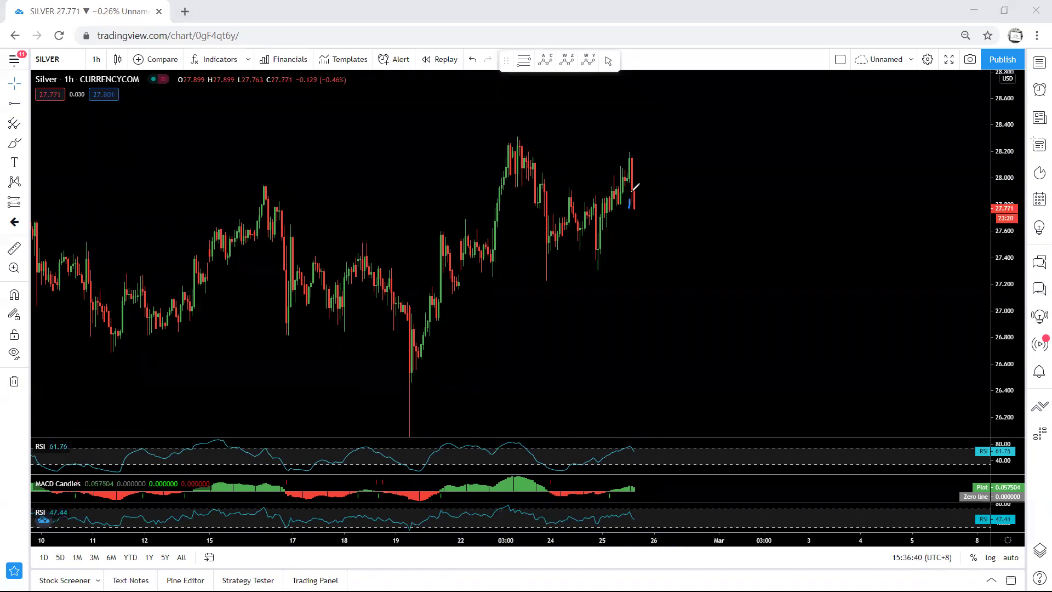
# - Sketch a downward arrow from the latest 1-hour peak to about 27.3, then undo the sketch
pyautogui.moveTo(630, 206)
pyautogui.mouseDown()
pyautogui.moveTo(656, 188)
pyautogui.moveTo(640, 259)
pyautogui.mouseUp()
pyautogui.hotkey('ctrl', 'z')
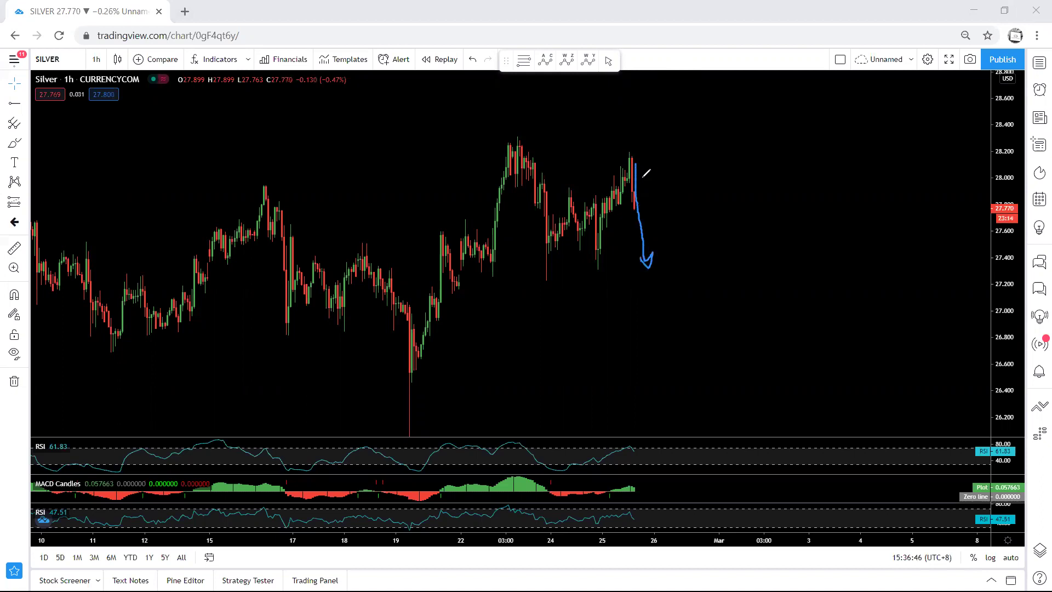
pyautogui.hotkey('ctrl', 'z')
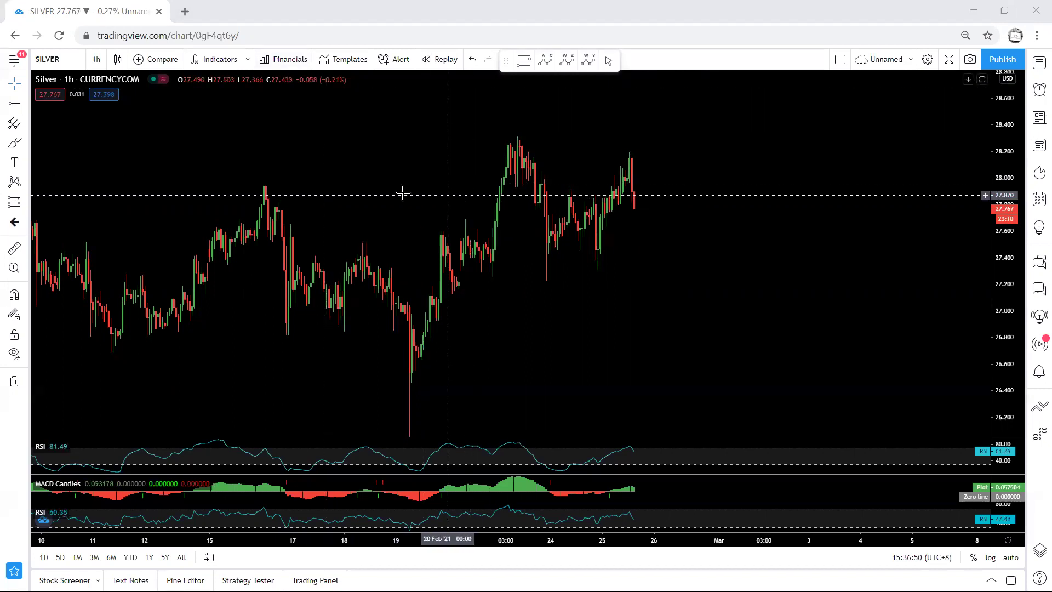
# - Switch the chart to the 15-minute interval and temporarily sketch a projected decline from the latest candle
pyautogui.moveTo(401, 179); pyautogui.dragTo(400, 167)
pyautogui.click(96, 60)
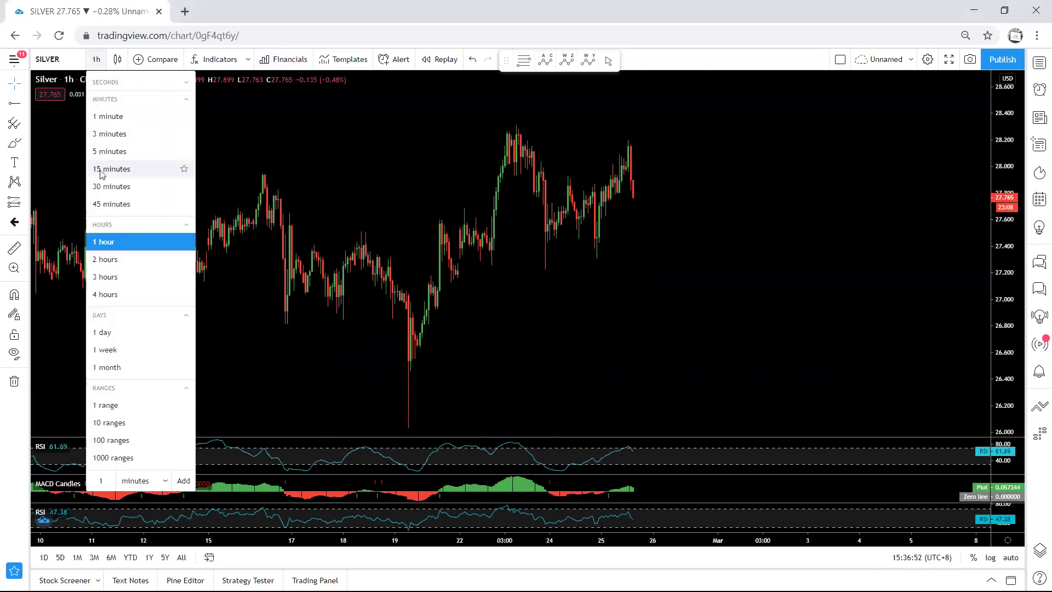
pyautogui.click(105, 171)
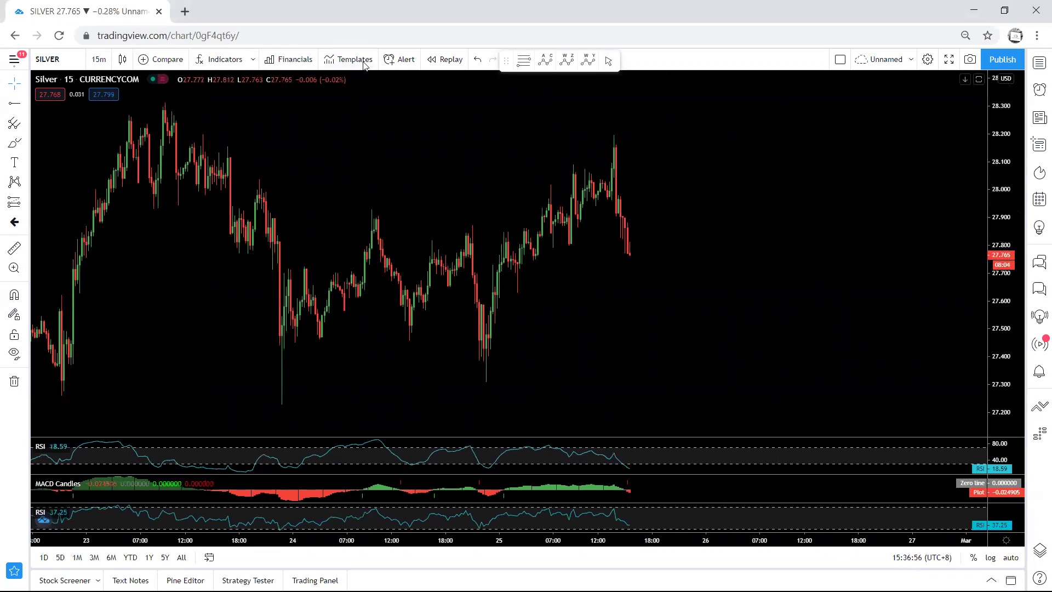
pyautogui.moveTo(629, 251)
pyautogui.mouseDown()
pyautogui.moveTo(647, 213)
pyautogui.moveTo(676, 211)
pyautogui.moveTo(744, 335)
pyautogui.moveTo(729, 322)
pyautogui.mouseUp()
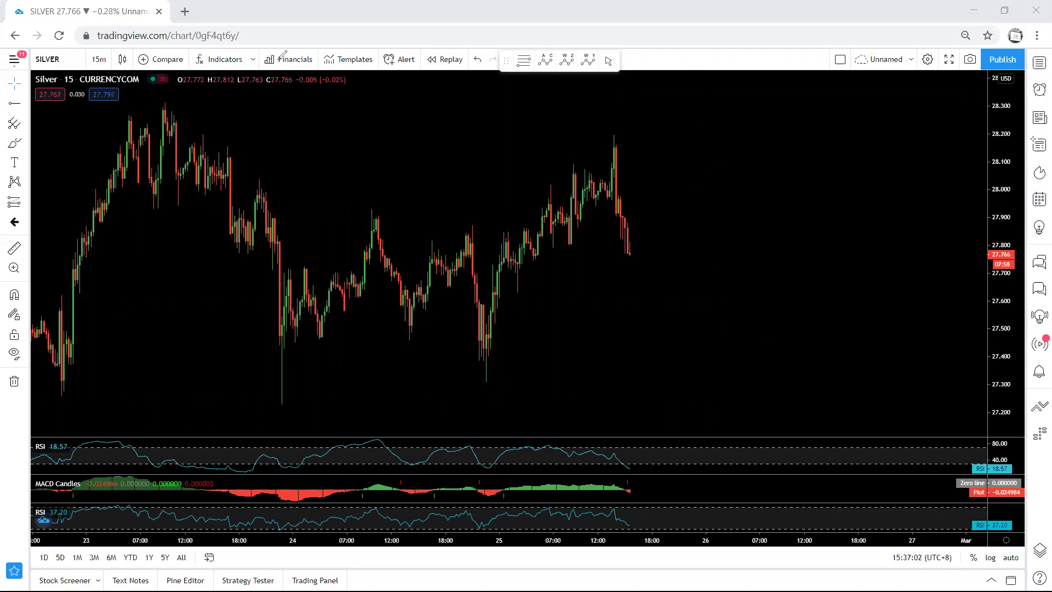
# - Return the silver chart to the 1-hour interval
pyautogui.click(99, 58)
pyautogui.click(106, 242)
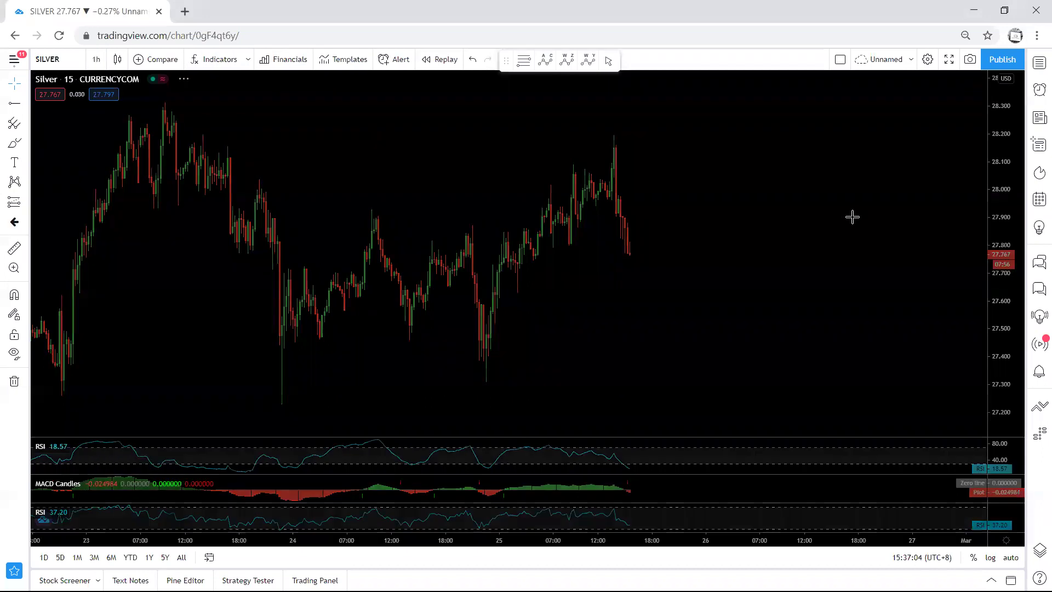